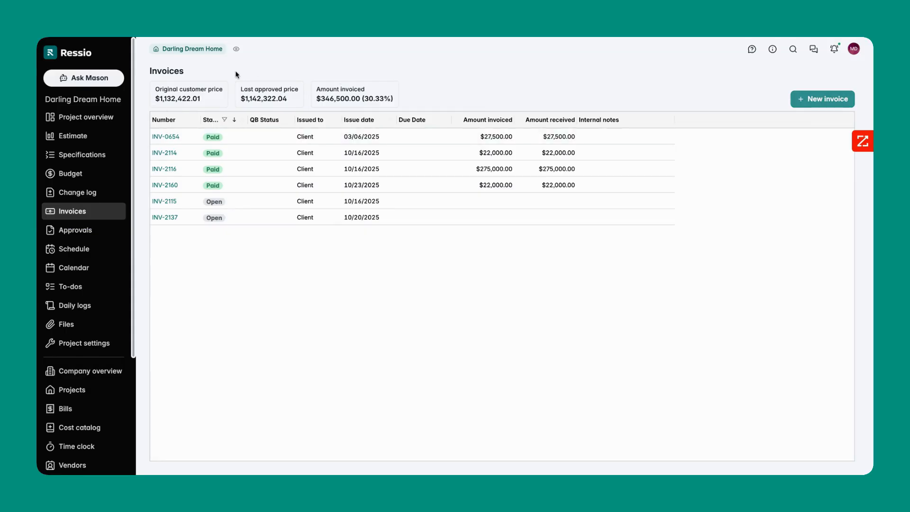
Examine the project's price and invoiced totals, and view the details of the first paid invoice in the list.
mouse_move(253, 98)
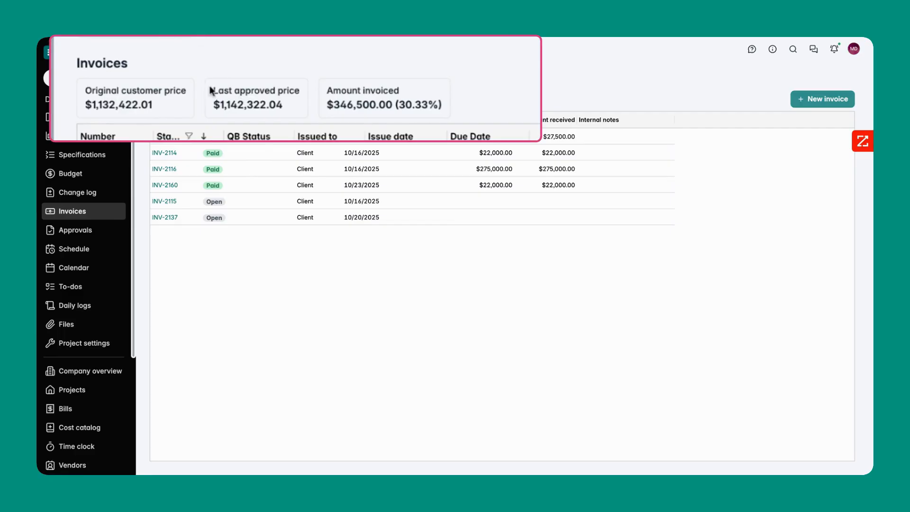
mouse_move(297, 104)
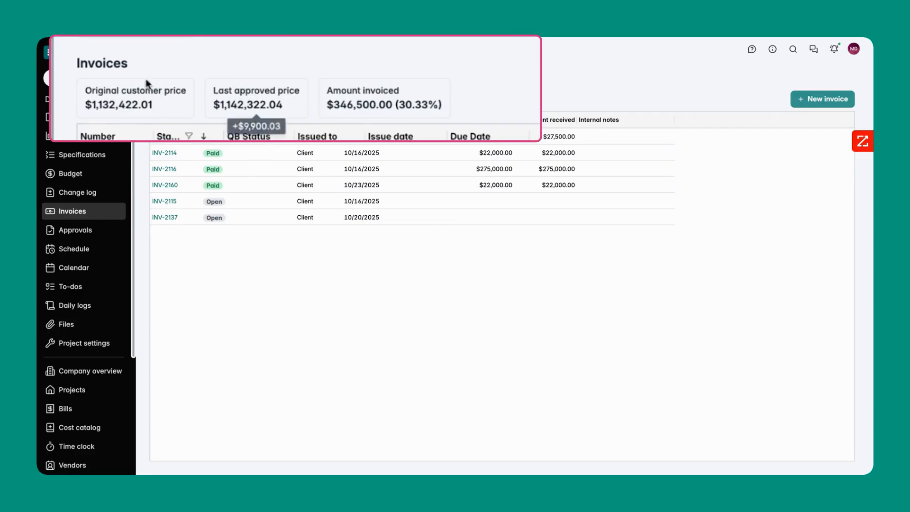
mouse_move(405, 114)
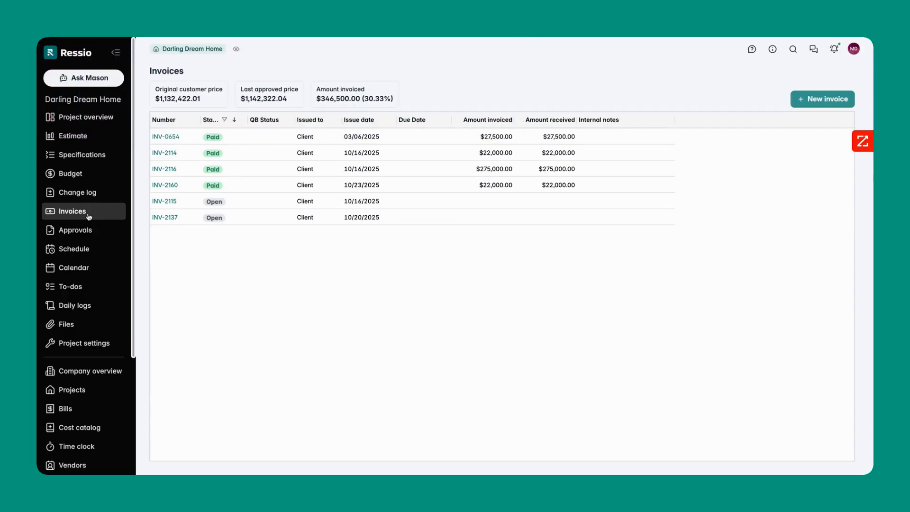
mouse_move(369, 98)
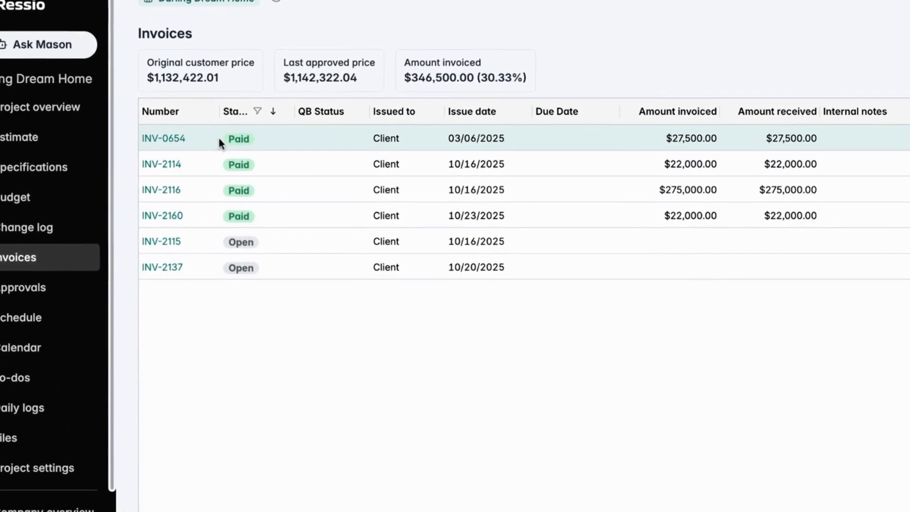
click(173, 138)
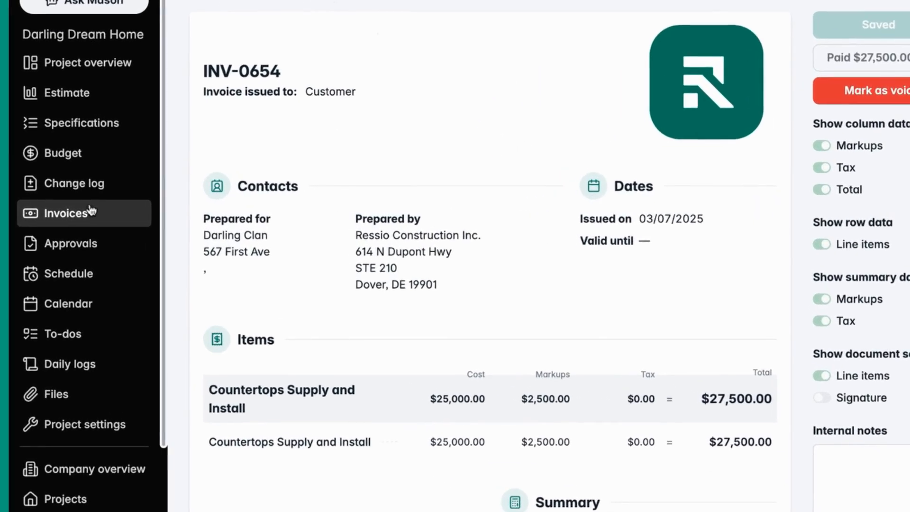
click(90, 211)
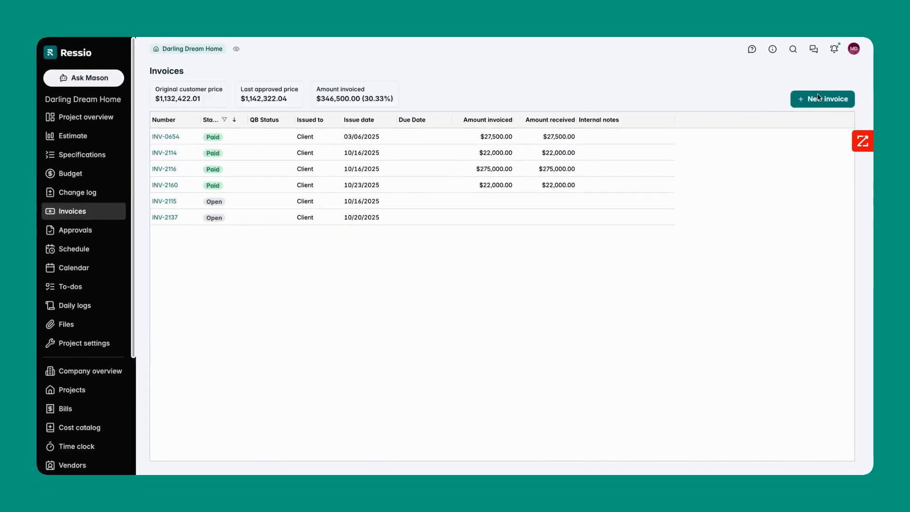
Create a new invoice by amount and name its line item Shed.
click(817, 98)
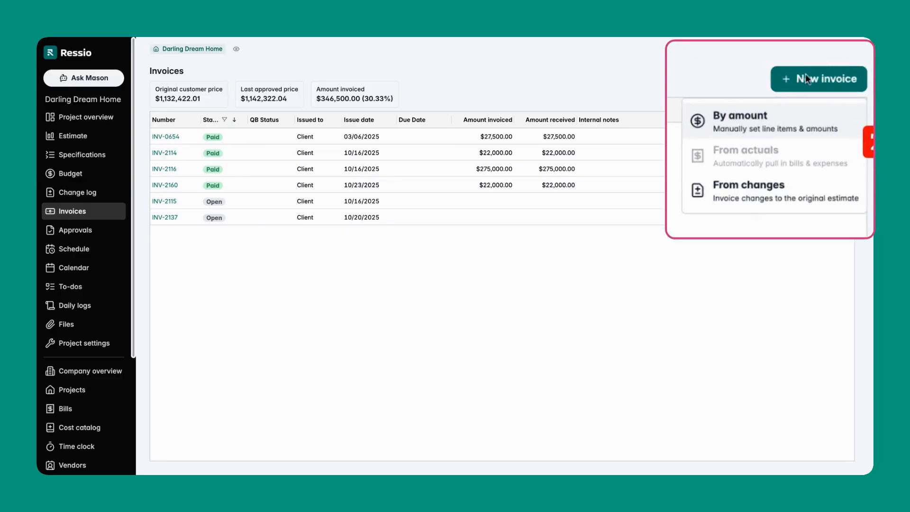
click(771, 126)
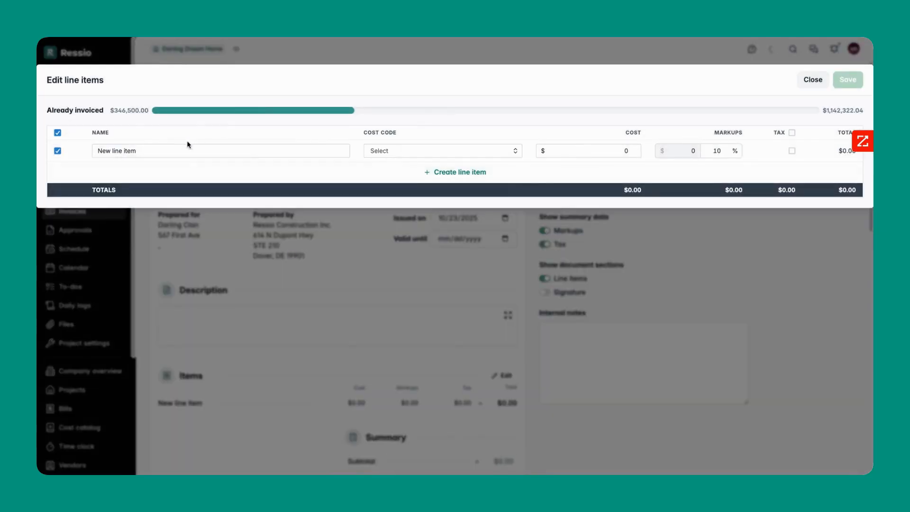
click(189, 155)
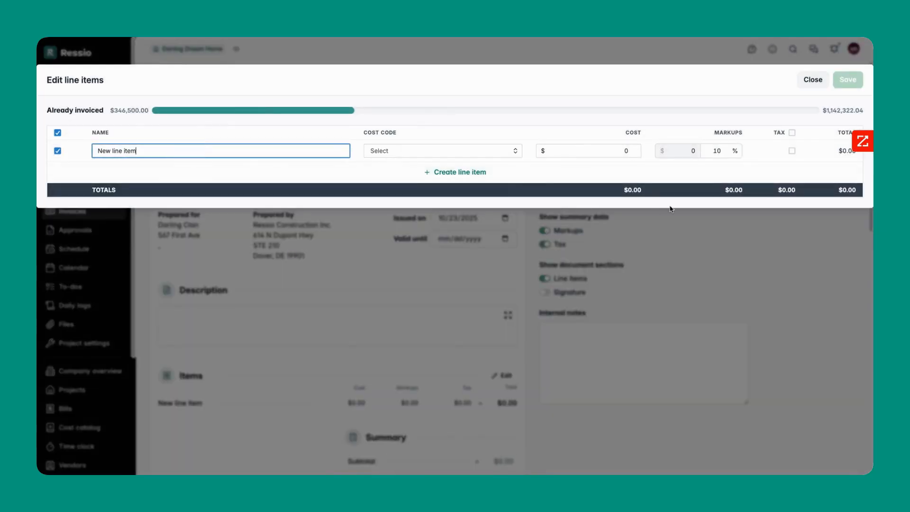
key(BackSpace)
key(BackSpace)
key(BackSpace)
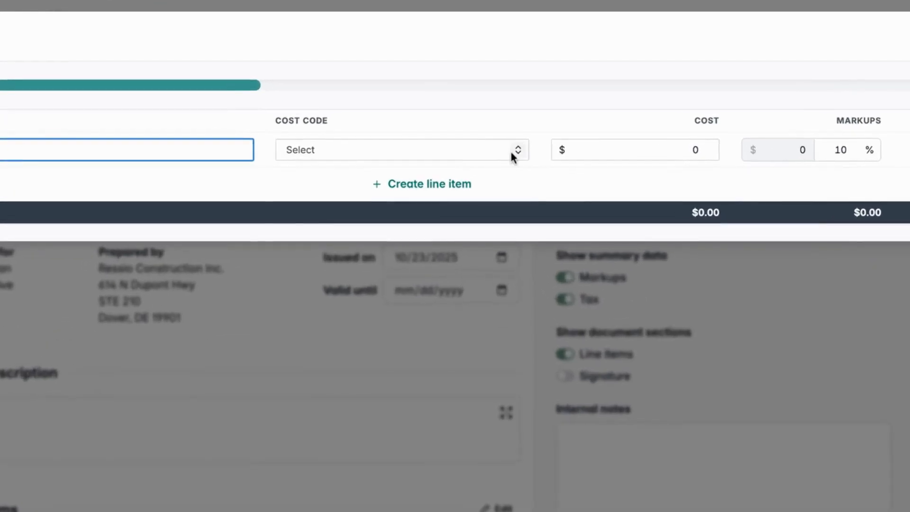
Assign the cost code 100 - Project Management to the Shed line item.
click(512, 151)
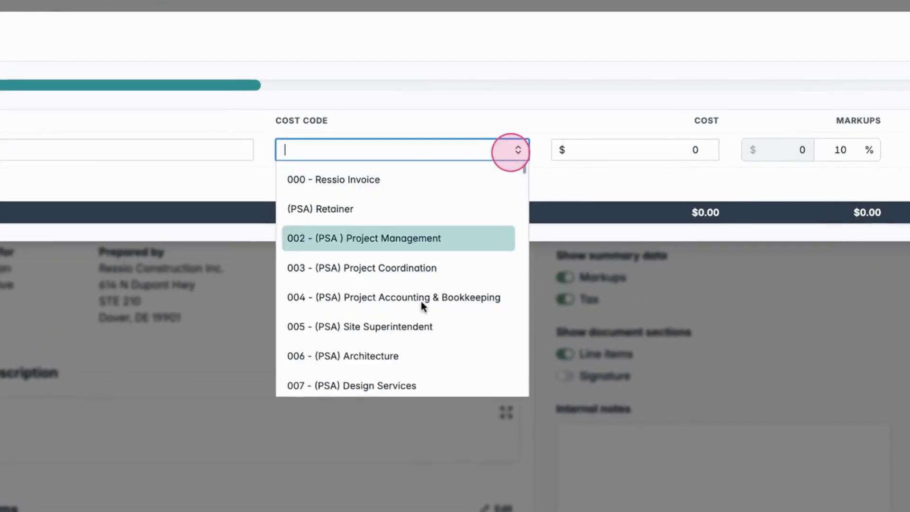
scroll(423, 306, down, 5)
scroll(414, 295, up, 3)
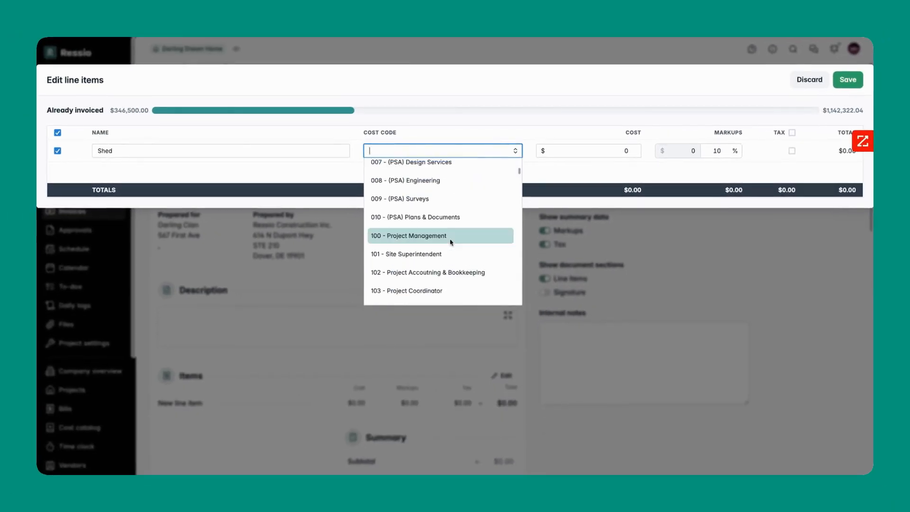
scroll(445, 240, down, 2)
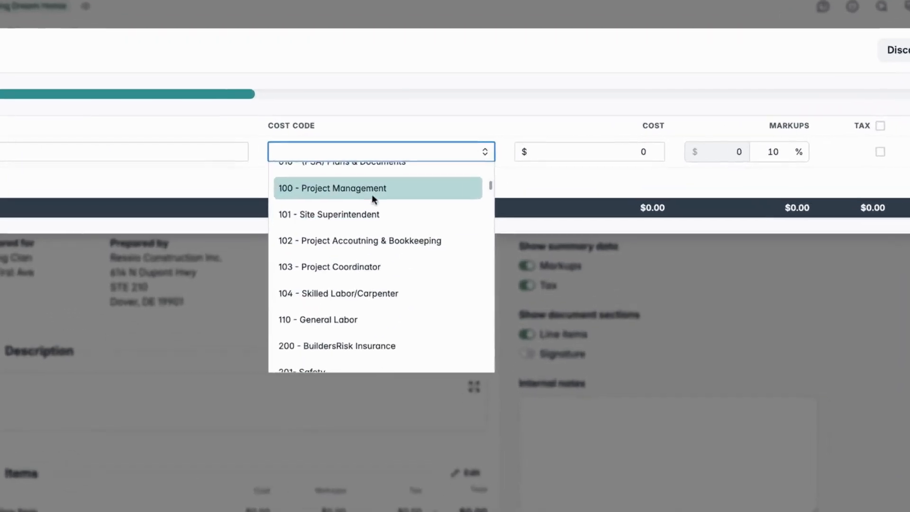
click(434, 177)
Set the Shed line item's cost to $15,000 and save the line items.
click(586, 149)
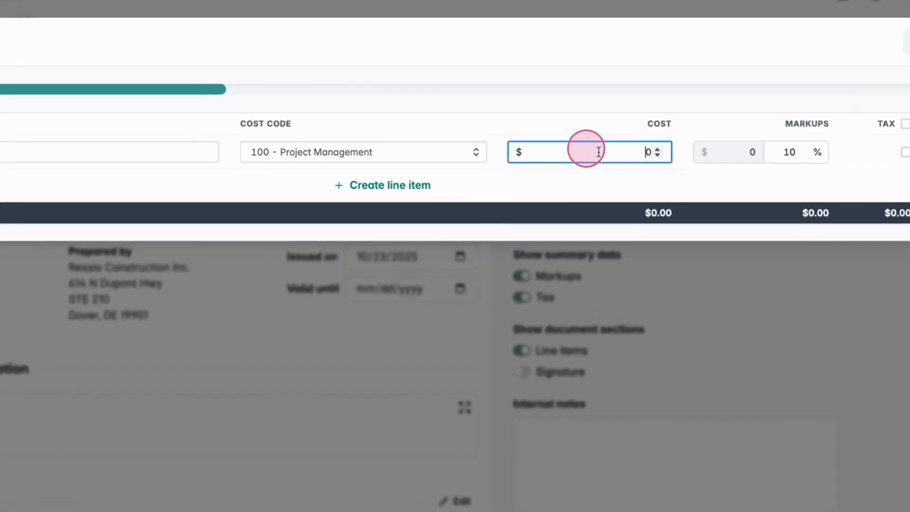
text(15)
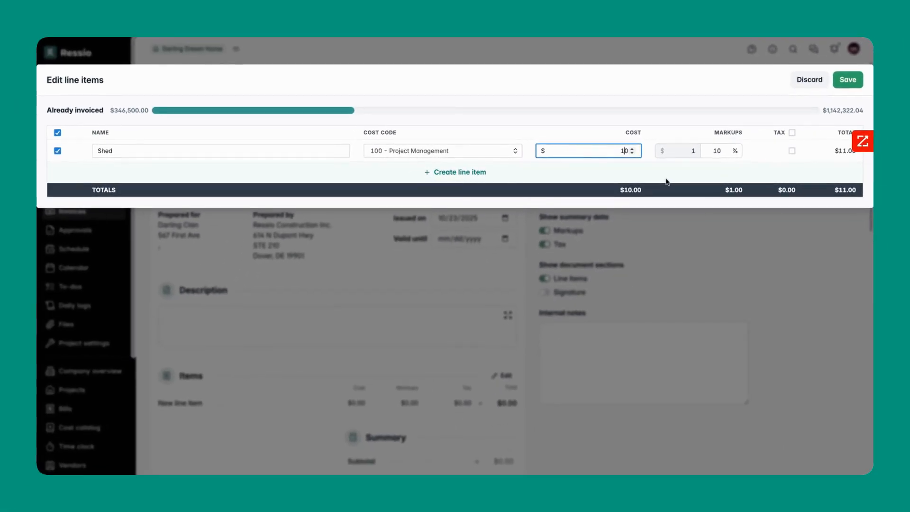
text(000)
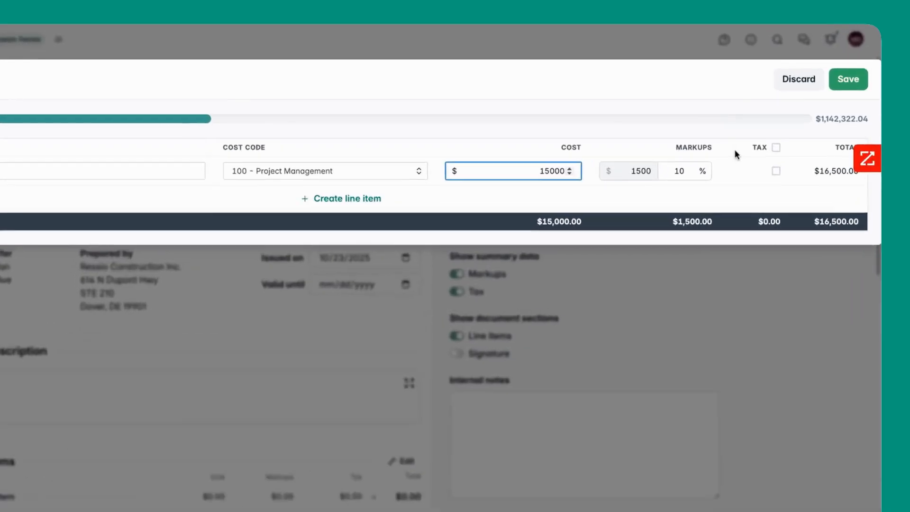
click(847, 81)
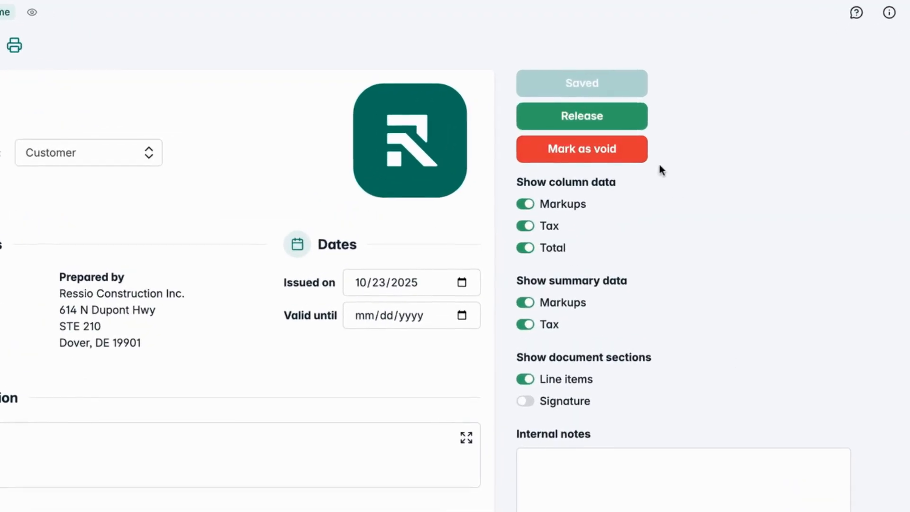
View and cancel the release prompt, and review the new invoice's details, items, summary and files sections.
click(578, 114)
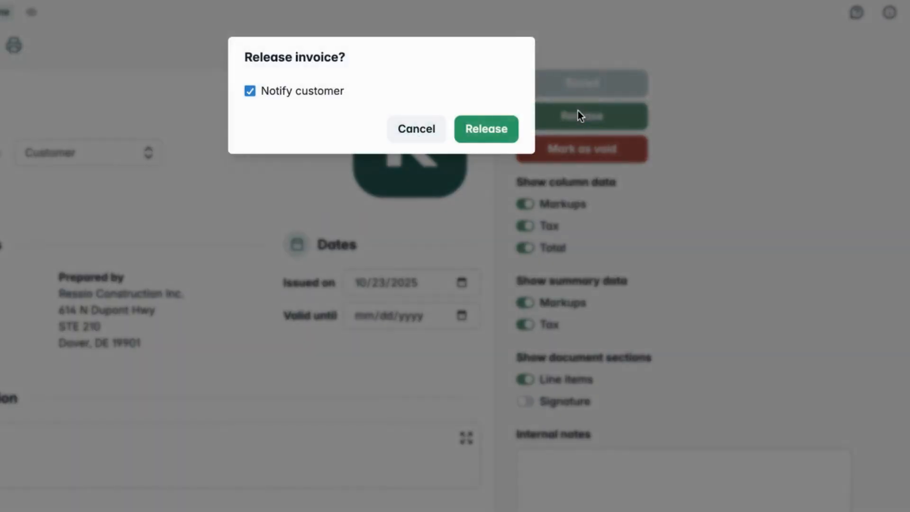
click(417, 129)
scroll(413, 171, down, 5)
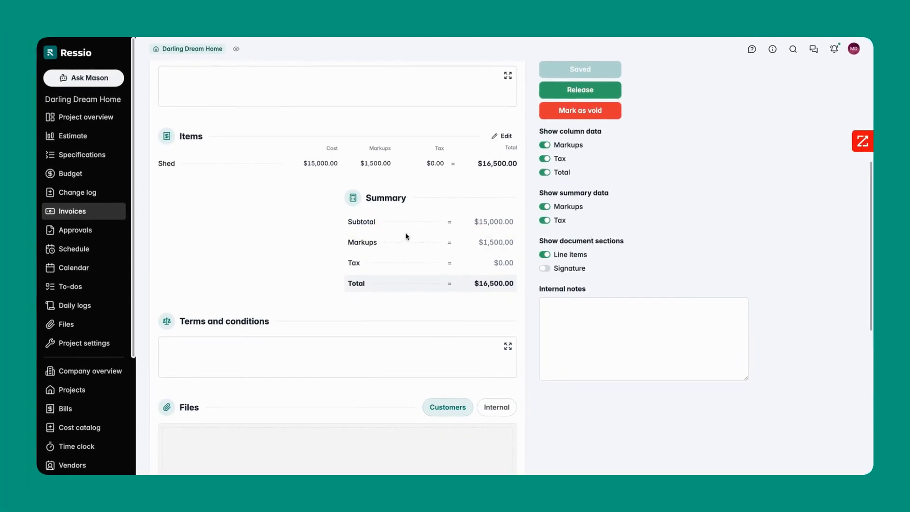
scroll(340, 211, up, 5)
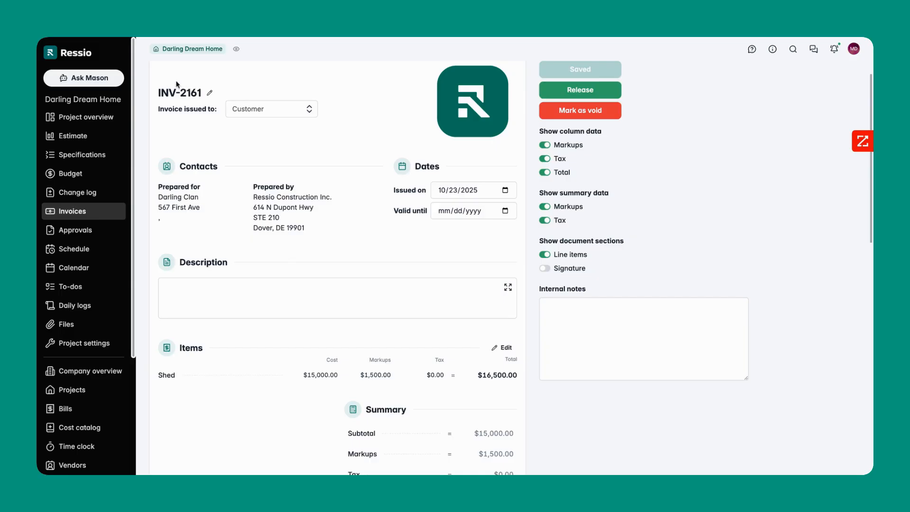
scroll(294, 205, down, 3)
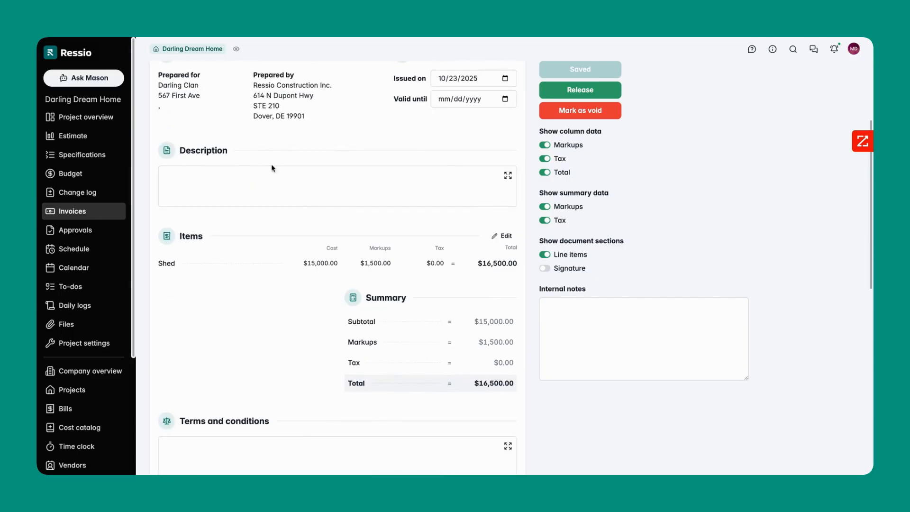
scroll(272, 175, down, 5)
scroll(252, 217, down, 4)
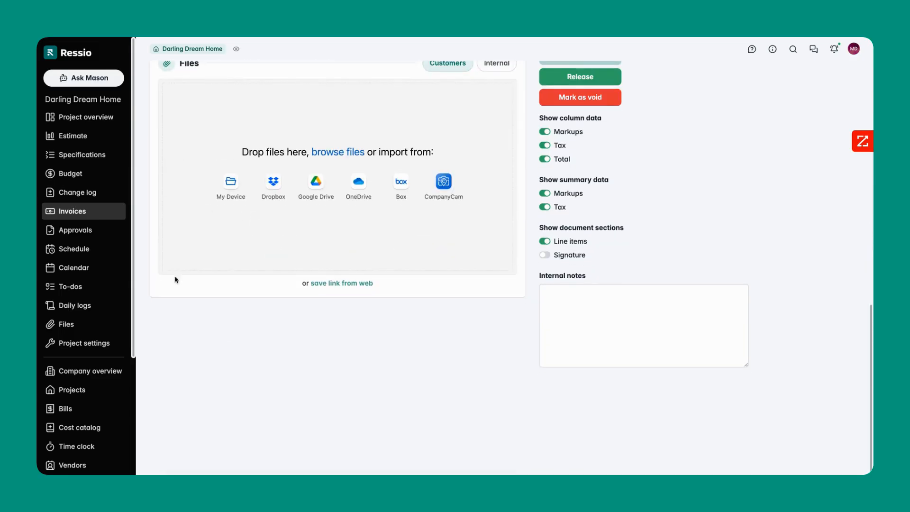
Release the new invoice with customer notification enabled.
scroll(379, 199, up, 10)
click(573, 76)
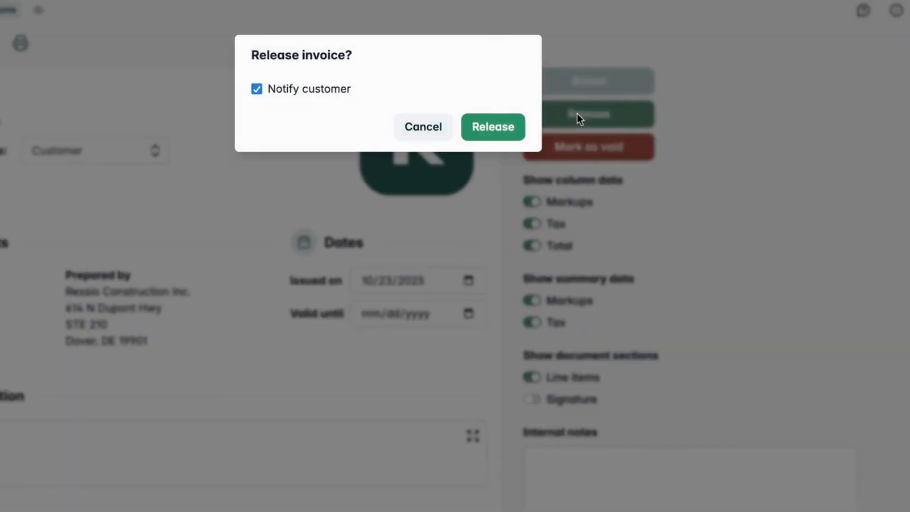
click(500, 124)
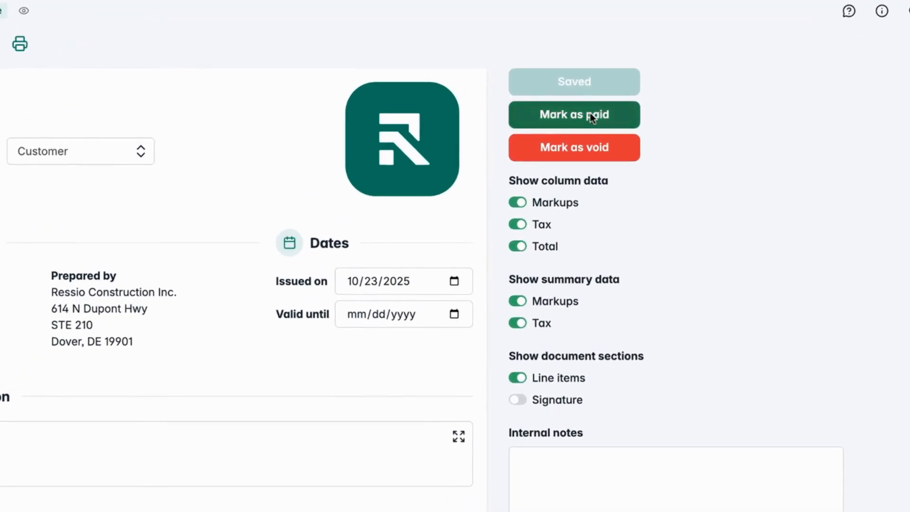
Mark the Shed invoice as paid by recording the full $16,500 payment, and return to the invoice list.
click(591, 118)
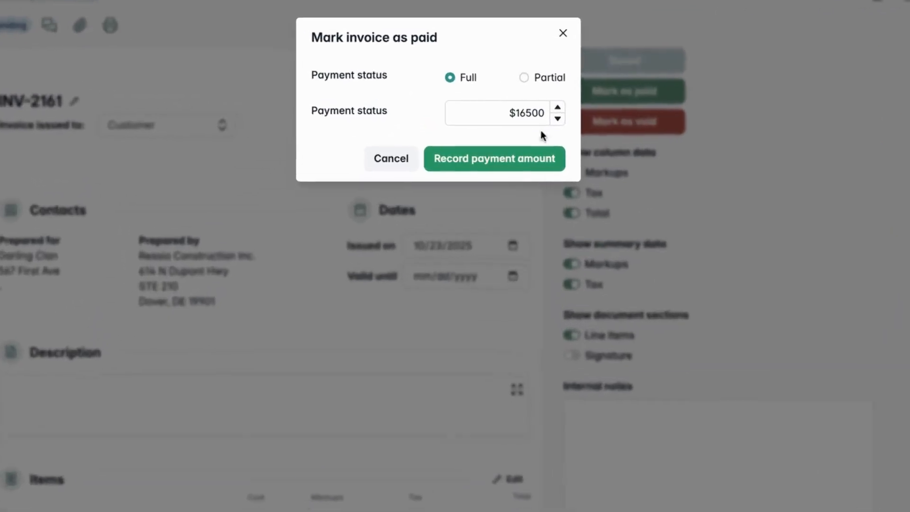
click(490, 162)
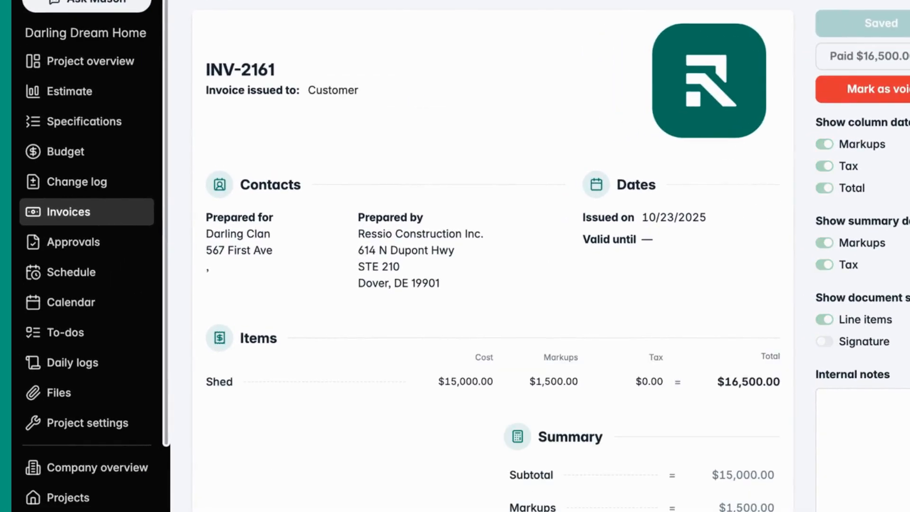
click(81, 210)
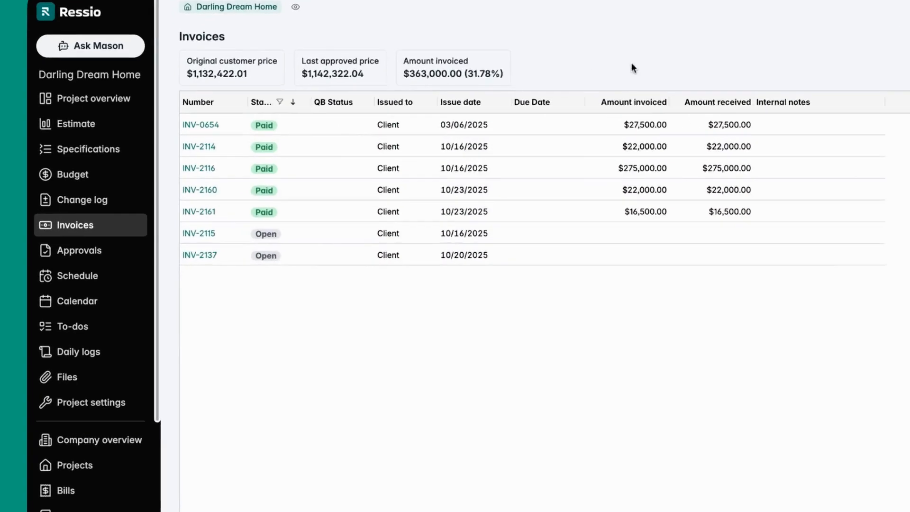
Examine the project's budget summary and the invoice creation options available from the budget.
click(65, 175)
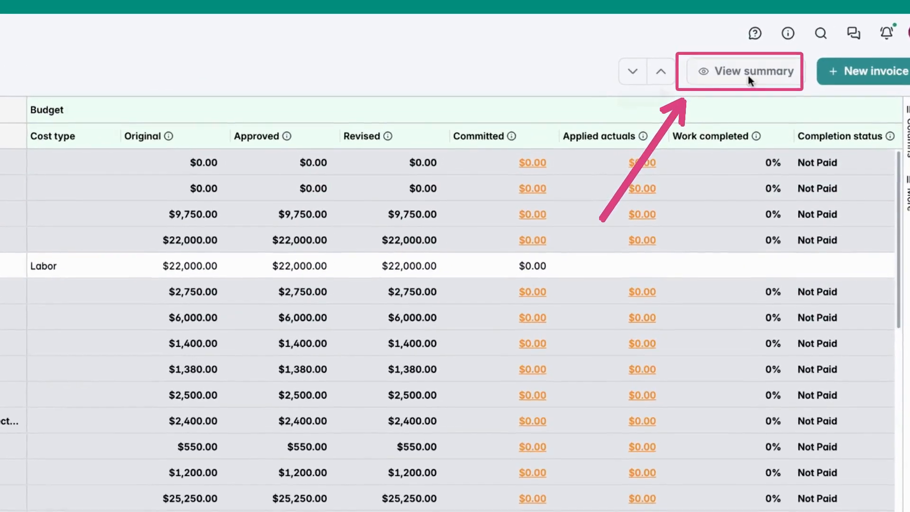
click(748, 78)
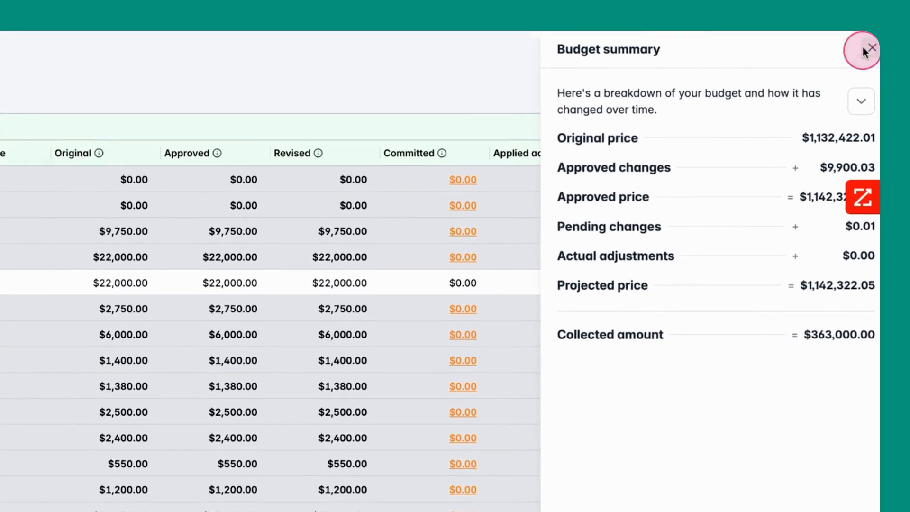
click(864, 49)
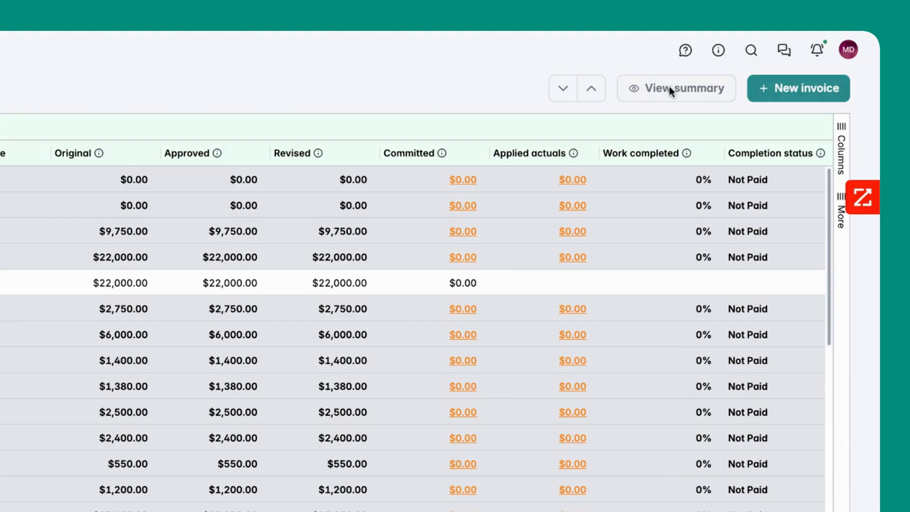
click(807, 89)
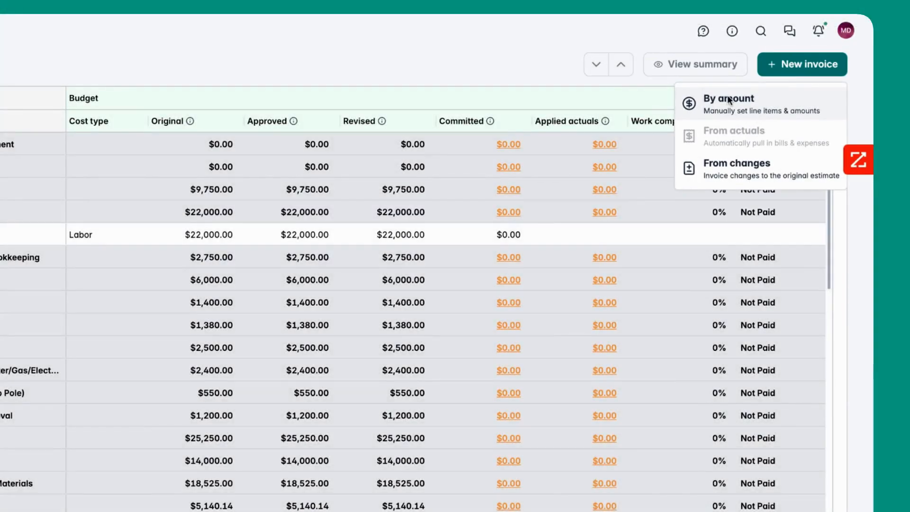
click(383, 72)
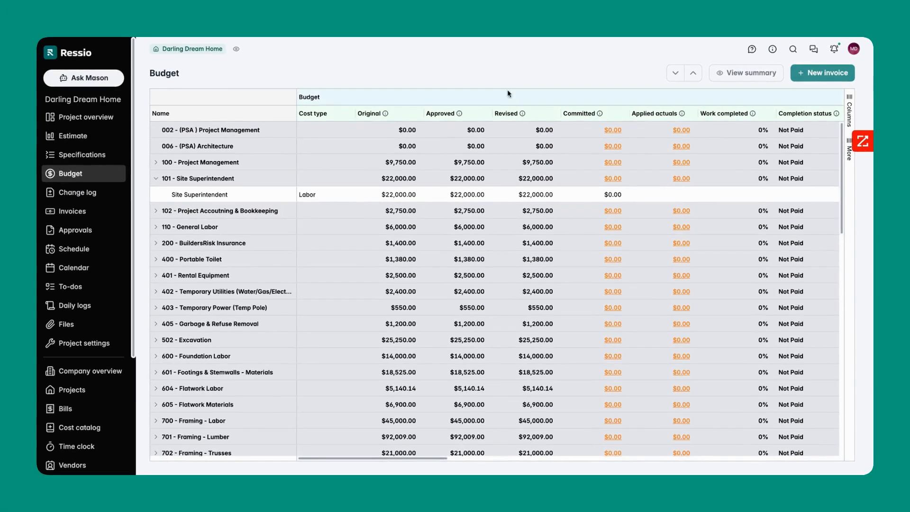